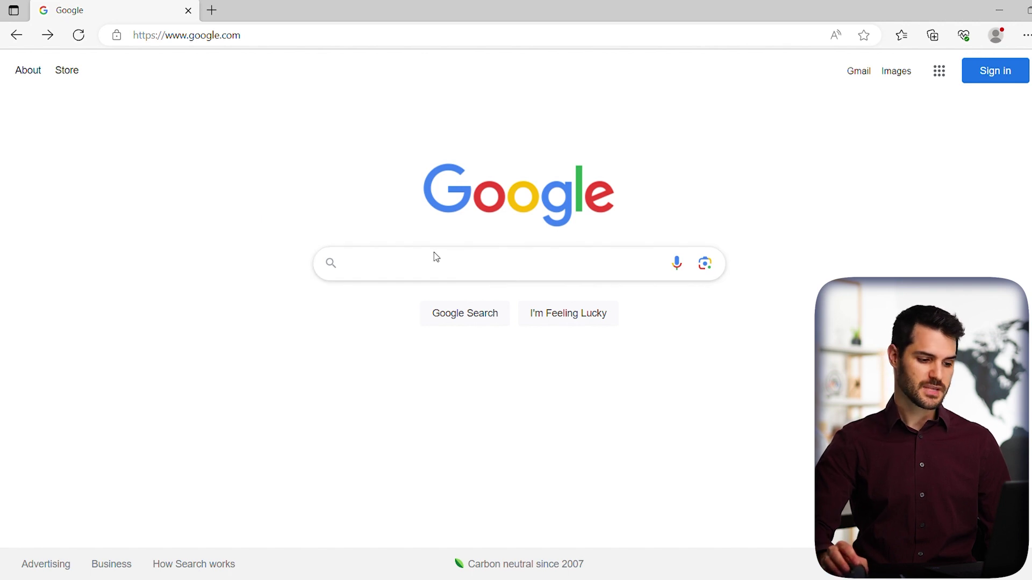
Click into the Google search box to begin a search
{"action": "left_click", "coordinate": [382, 268]}
Search Google for 'netsuite' and scroll down to the organic NetSuite business software result
{"action": "type", "text": "netsuite"}
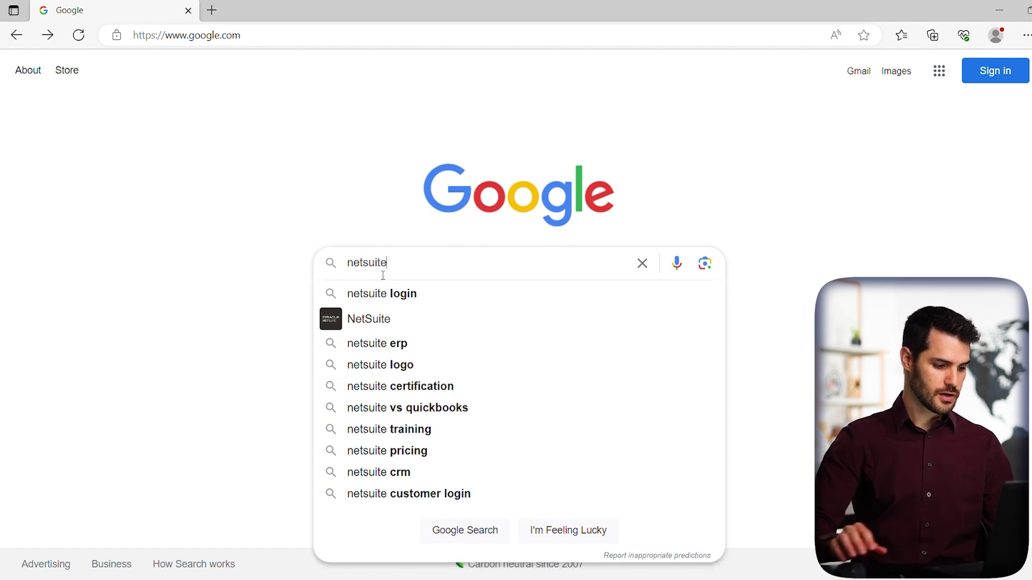
{"action": "key", "text": "Return"}
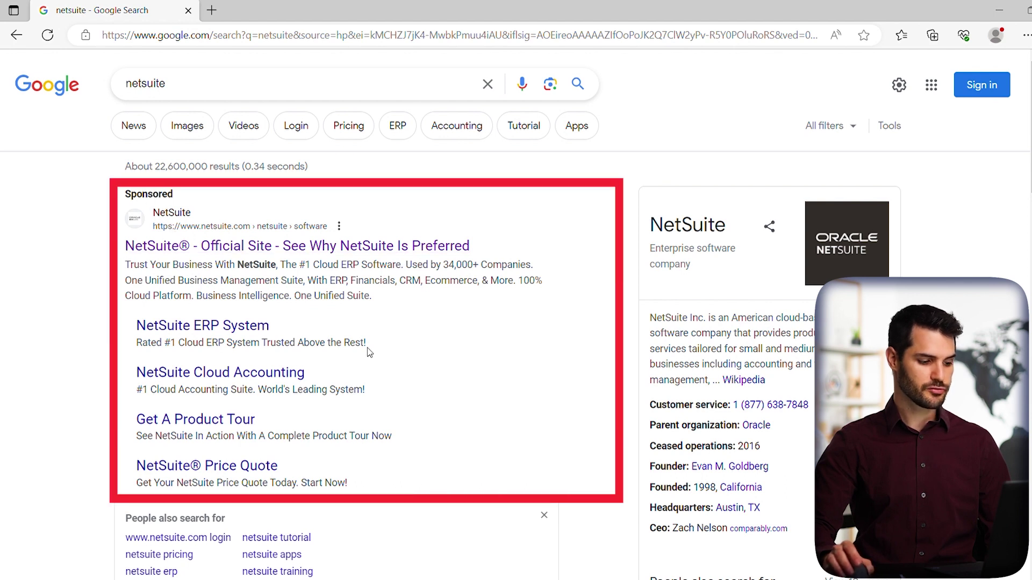
{"action": "scroll", "coordinate": [223, 290], "scroll_direction": "down", "scroll_amount": 6}
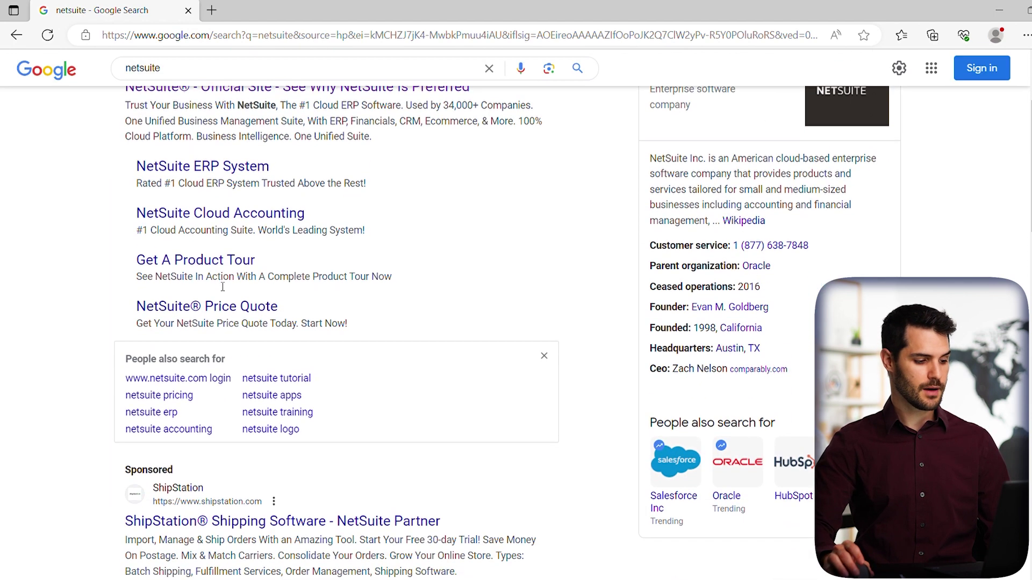
{"action": "scroll", "coordinate": [230, 275], "scroll_direction": "down", "scroll_amount": 5}
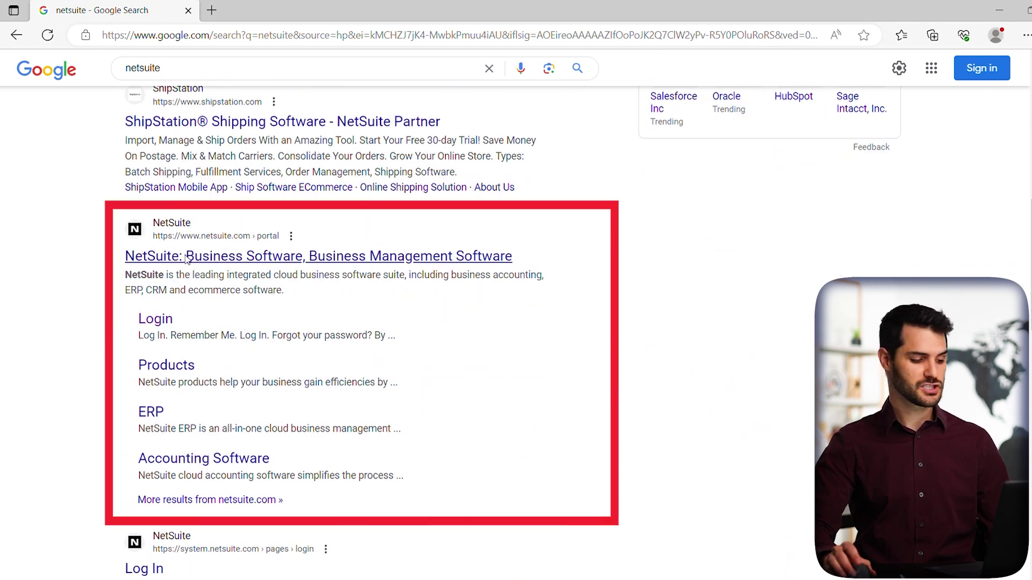
Open the NetSuite site and its login page in new tabs, then go to Customer Login
{"action": "middle_click", "coordinate": [225, 264]}
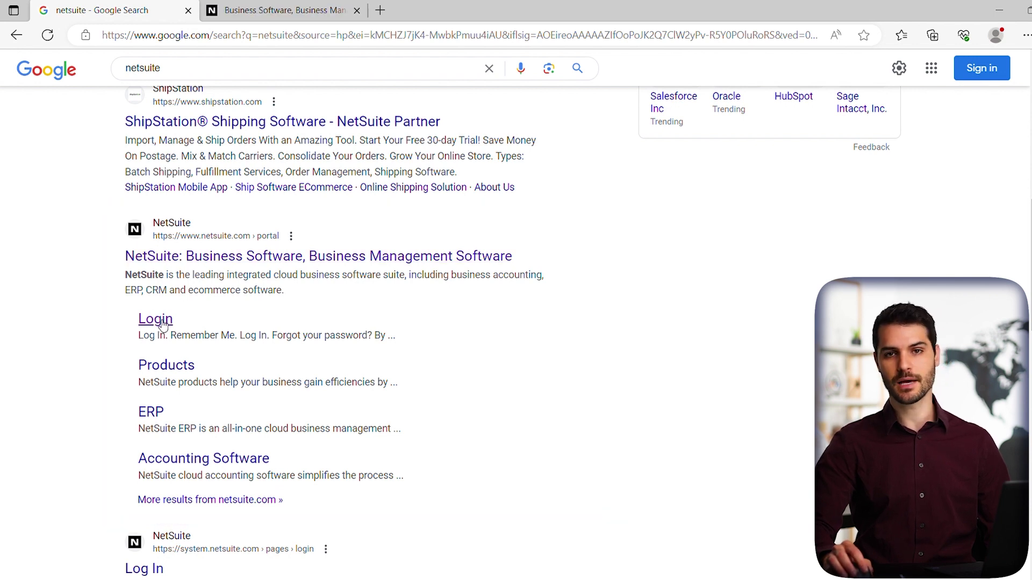
{"action": "middle_click", "coordinate": [197, 334]}
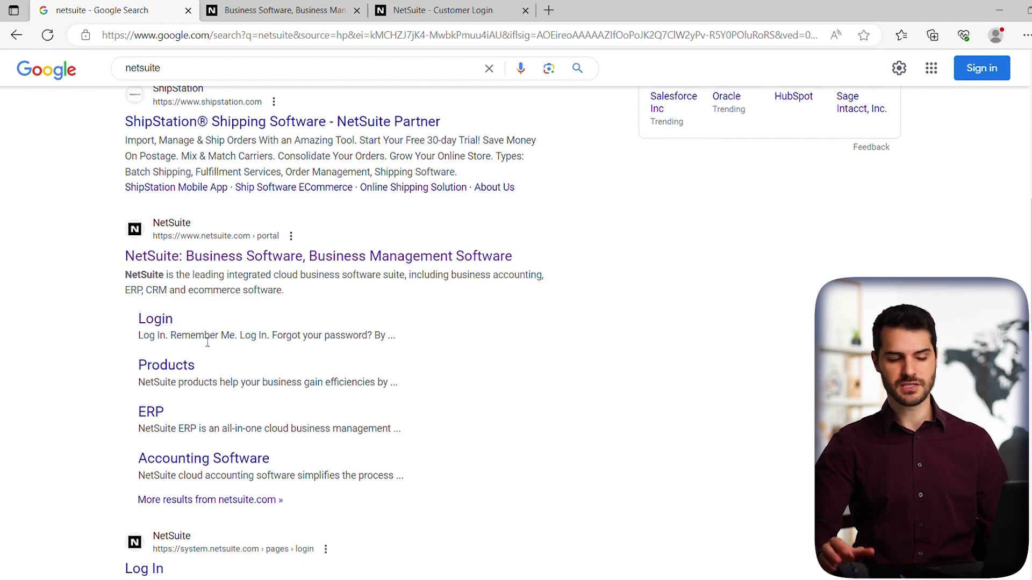
{"action": "left_click", "coordinate": [277, 11]}
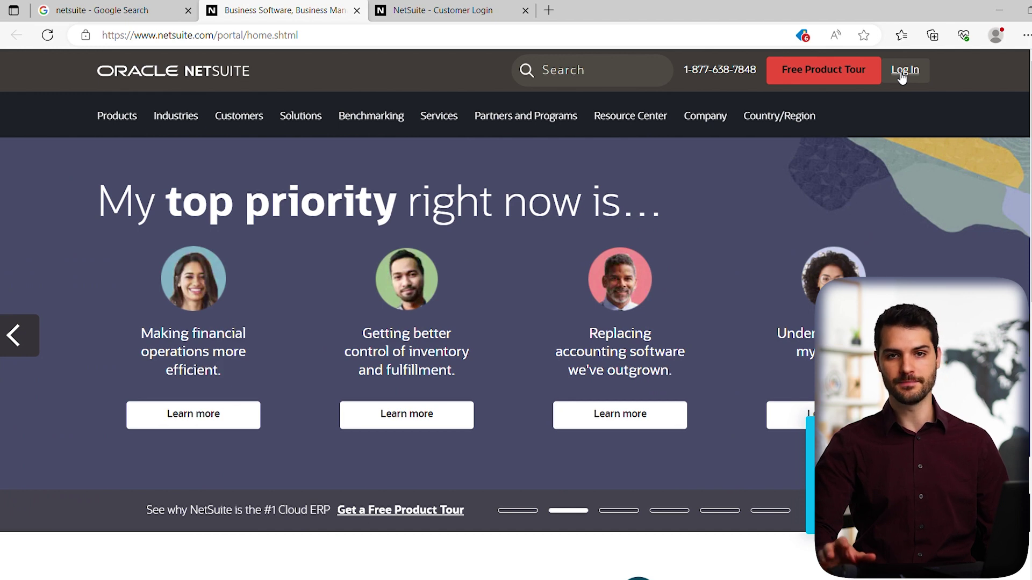
{"action": "left_click", "coordinate": [904, 71]}
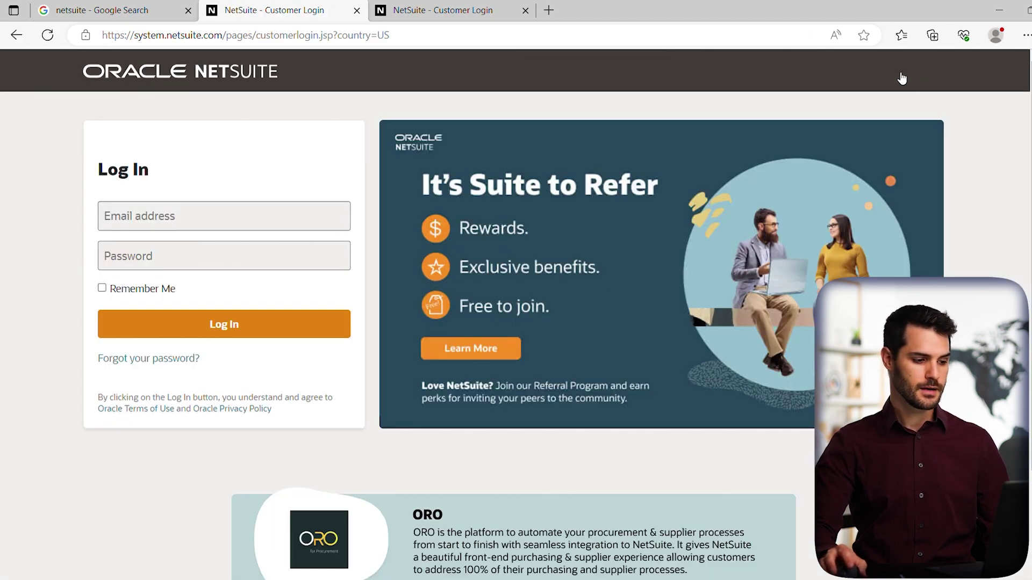
Paste the account email address into the email field of the Customer Login tab
{"action": "left_click", "coordinate": [425, 12]}
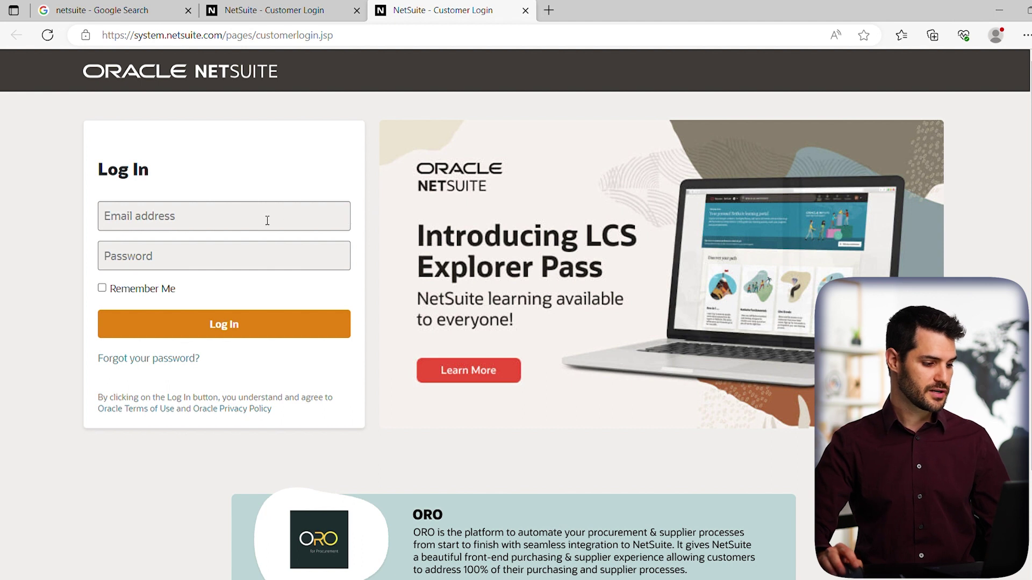
{"action": "key", "text": "ctrl+v"}
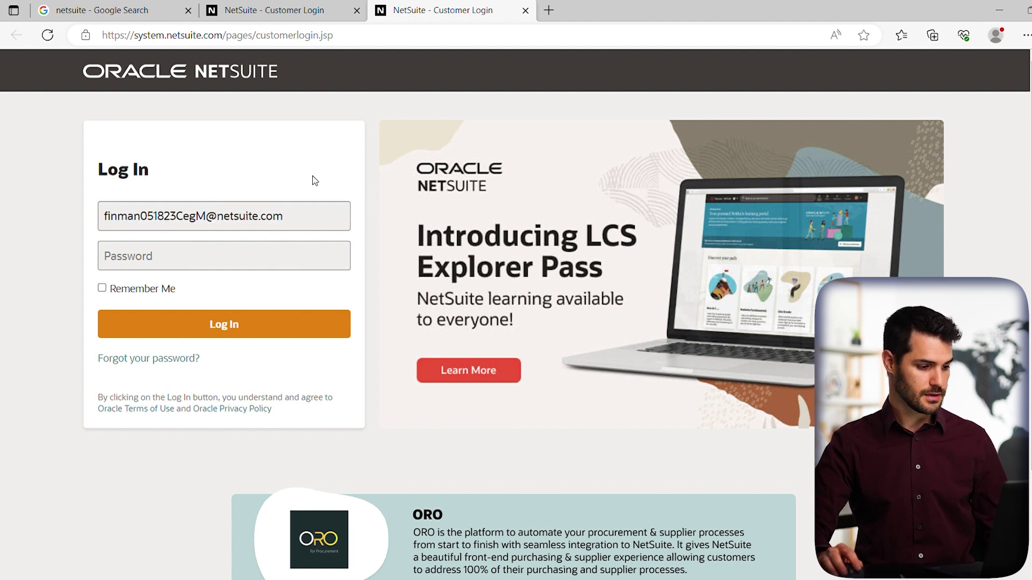
Enter the temporary password in the login form and submit it
{"action": "left_click", "coordinate": [307, 252]}
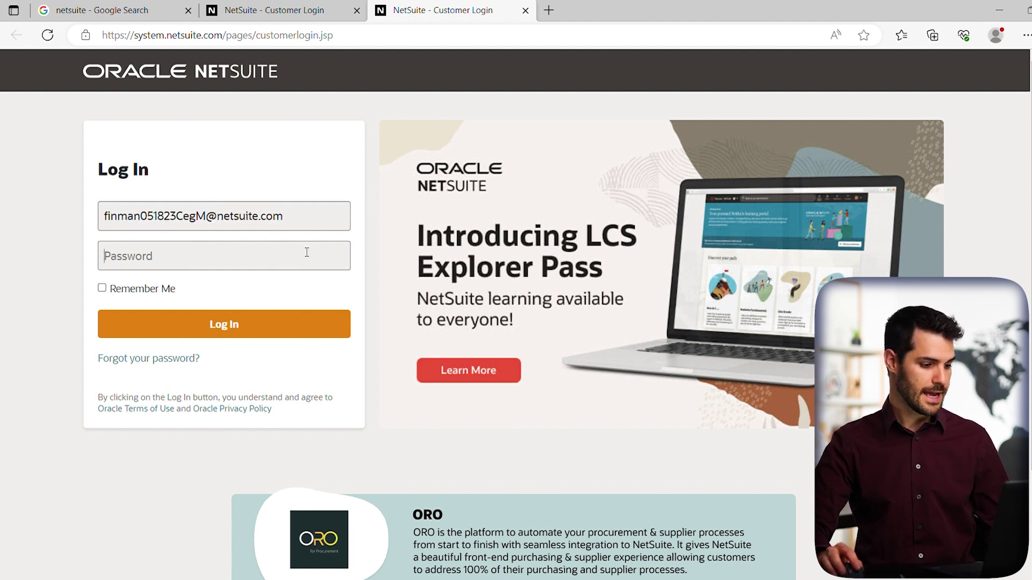
{"action": "type", "text": "••••••••••"}
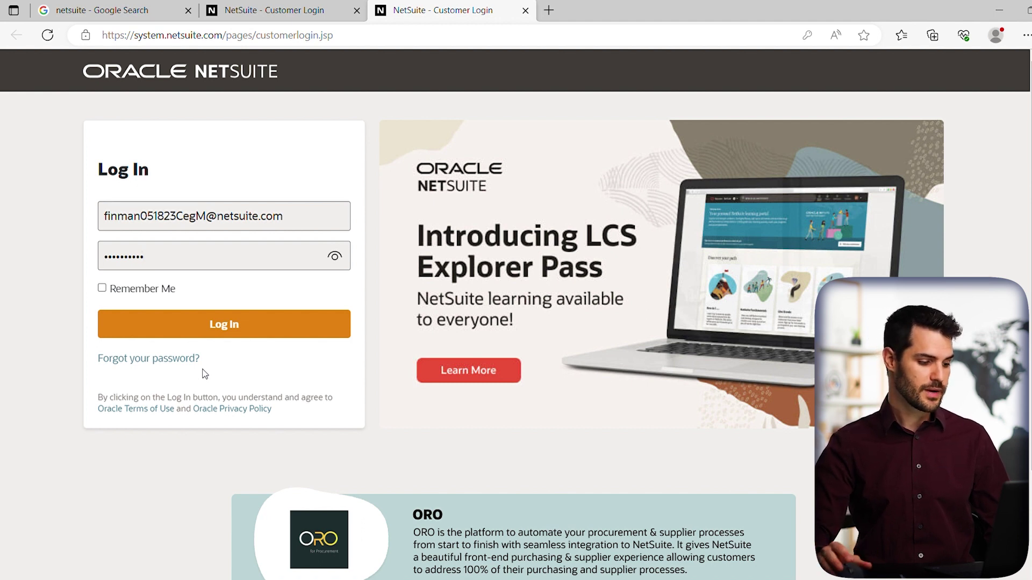
{"action": "left_click", "coordinate": [244, 355]}
Log in with the temporary credentials to reach the password-expired page
{"action": "left_click", "coordinate": [209, 324]}
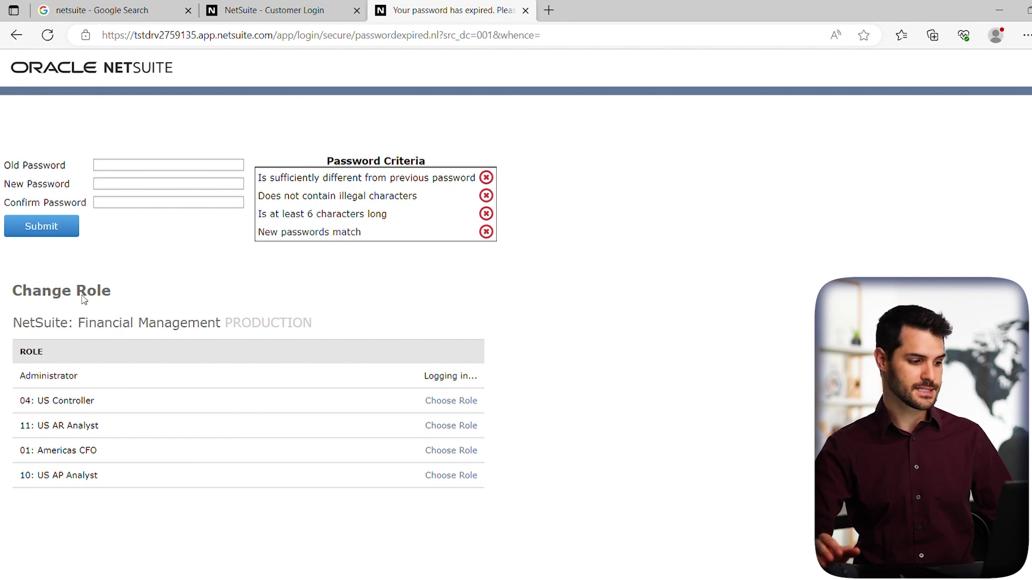
Fill in the old password, the new password and its confirmation on the expired-password form
{"action": "left_click", "coordinate": [137, 169]}
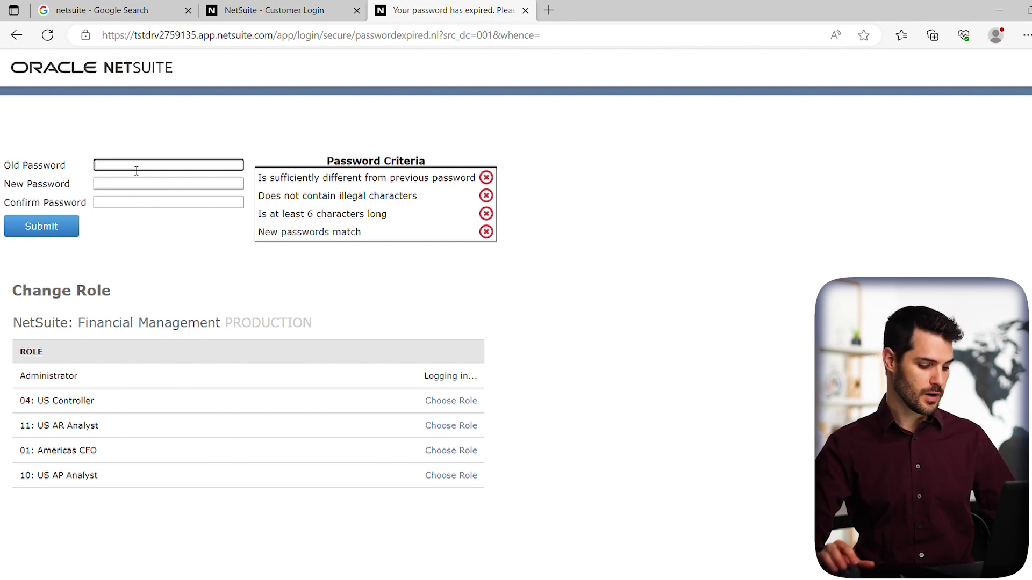
{"action": "type", "text": "•••••••••••"}
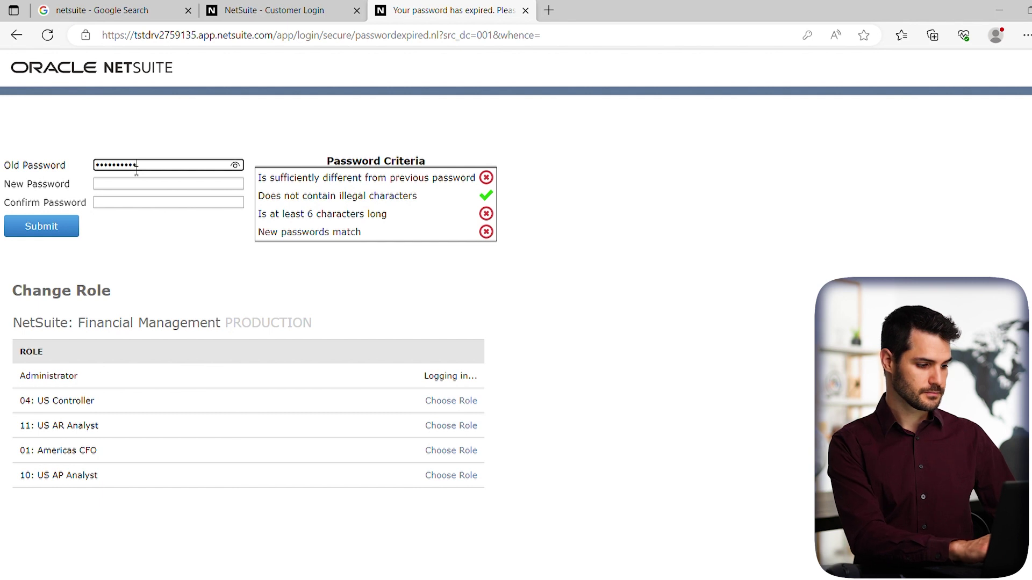
{"action": "key", "text": "Tab"}
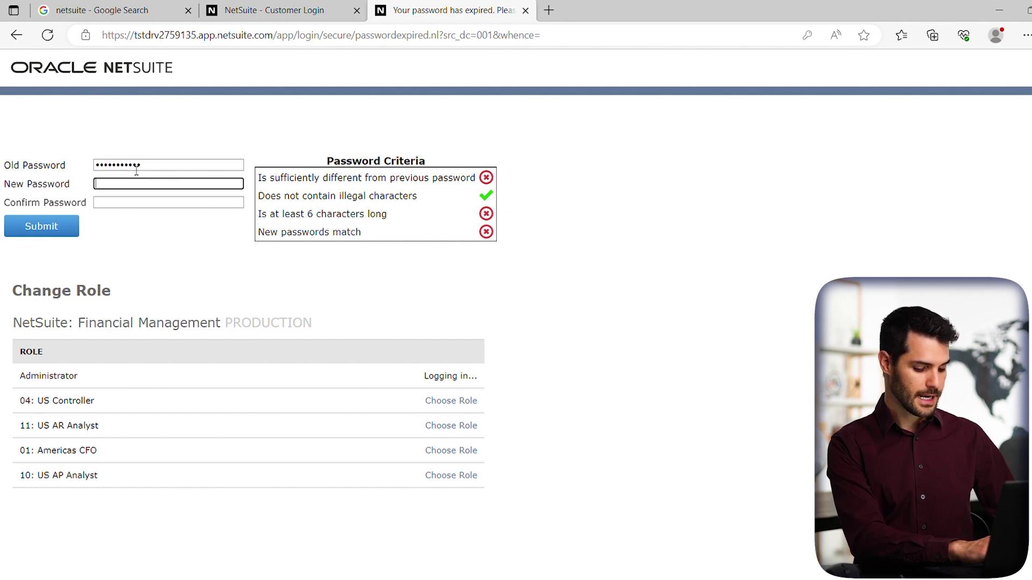
{"action": "type", "text": "•••••••••"}
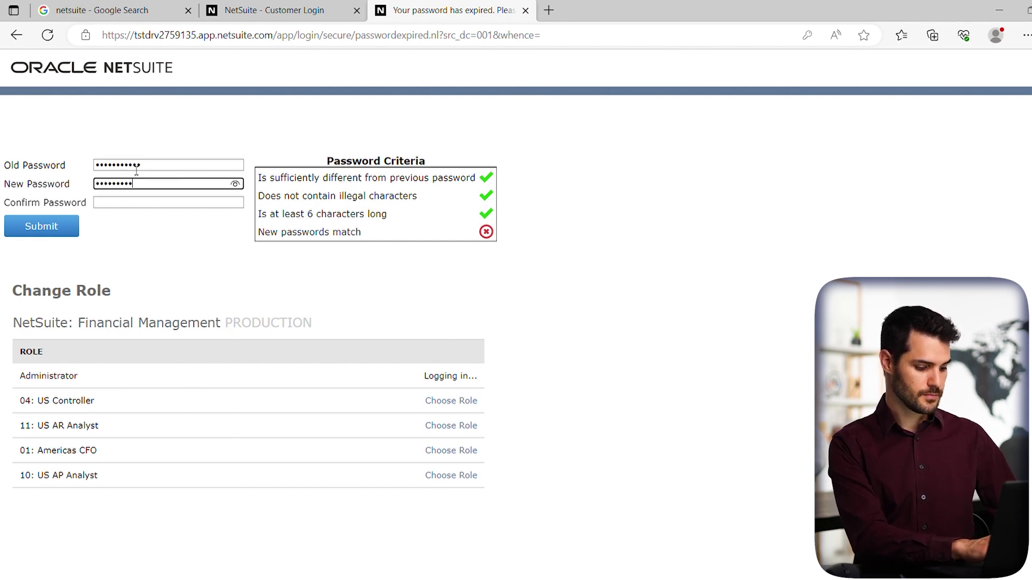
{"action": "key", "text": "Tab"}
{"action": "type", "text": "•••••••"}
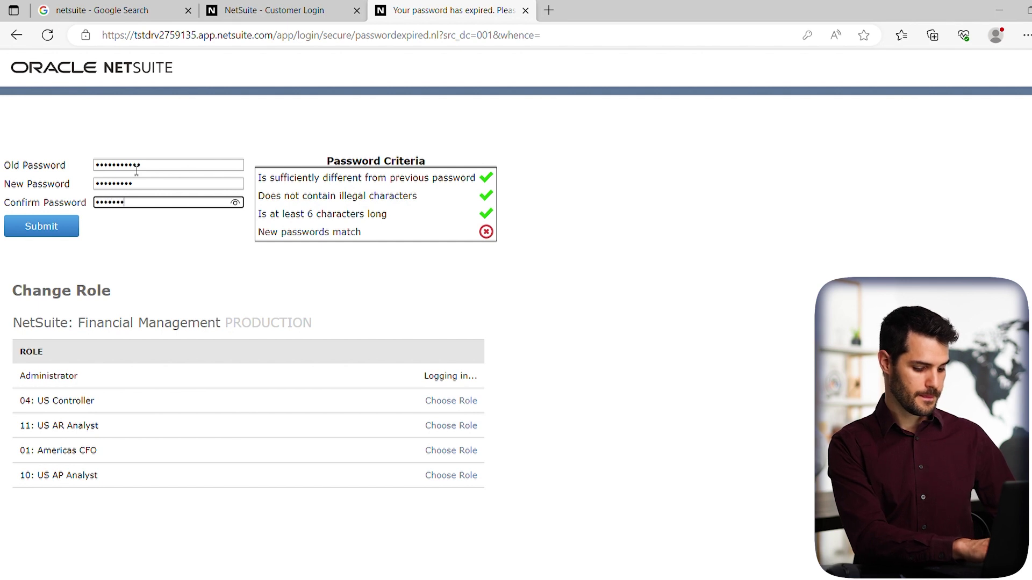
{"action": "type", "text": "••"}
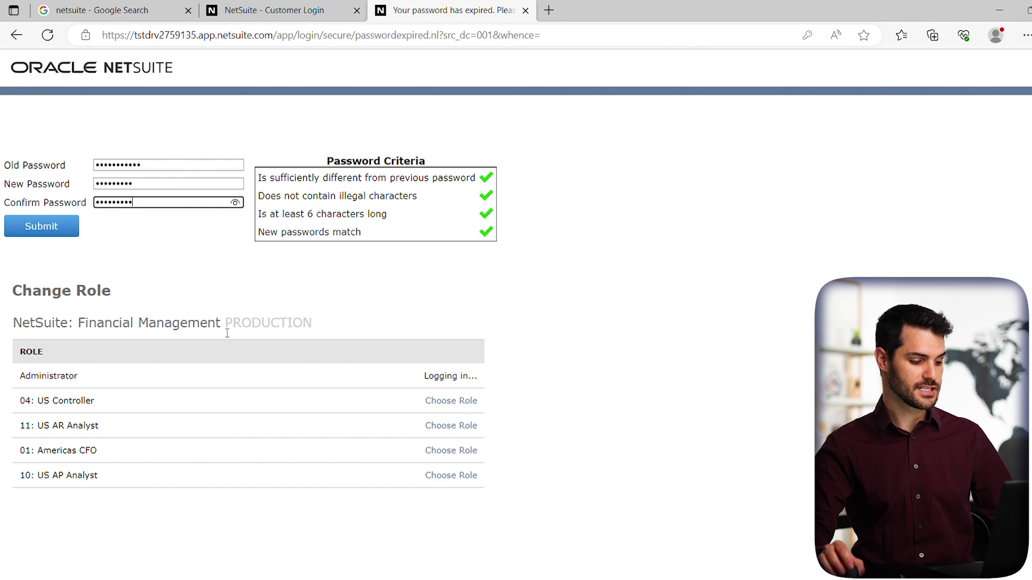
Submit the password change and start choosing the first security question
{"action": "left_click", "coordinate": [49, 230]}
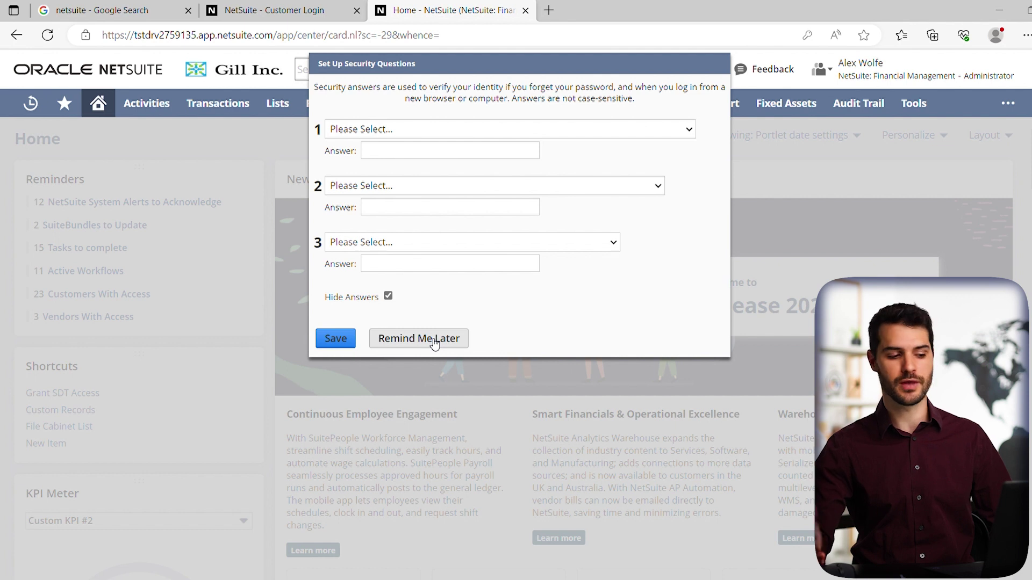
{"action": "left_click", "coordinate": [391, 132]}
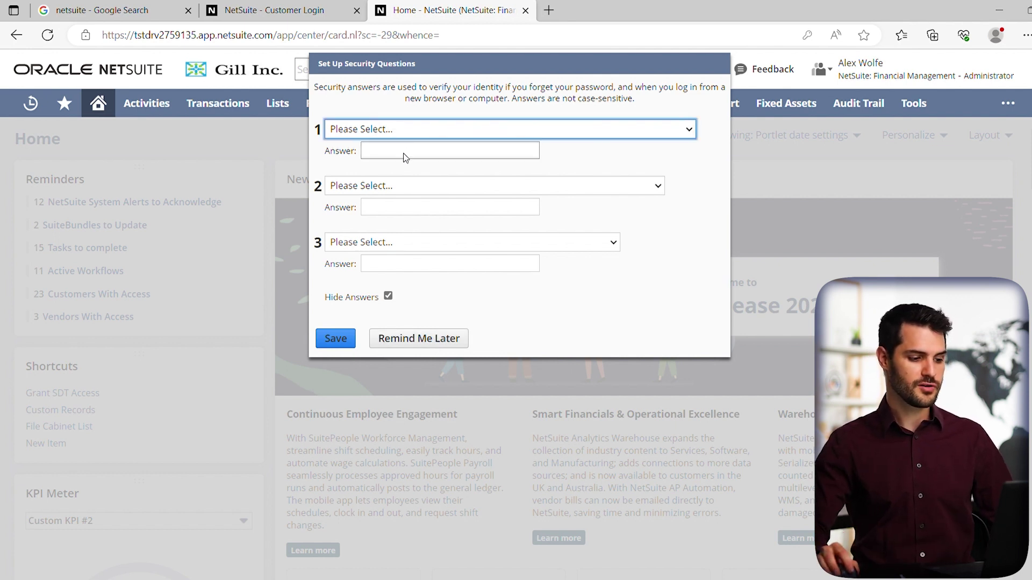
Choose the childhood nickname, oldest sibling's birthday and first-job city security questions
{"action": "key", "text": "Down"}
{"action": "left_click", "coordinate": [393, 184]}
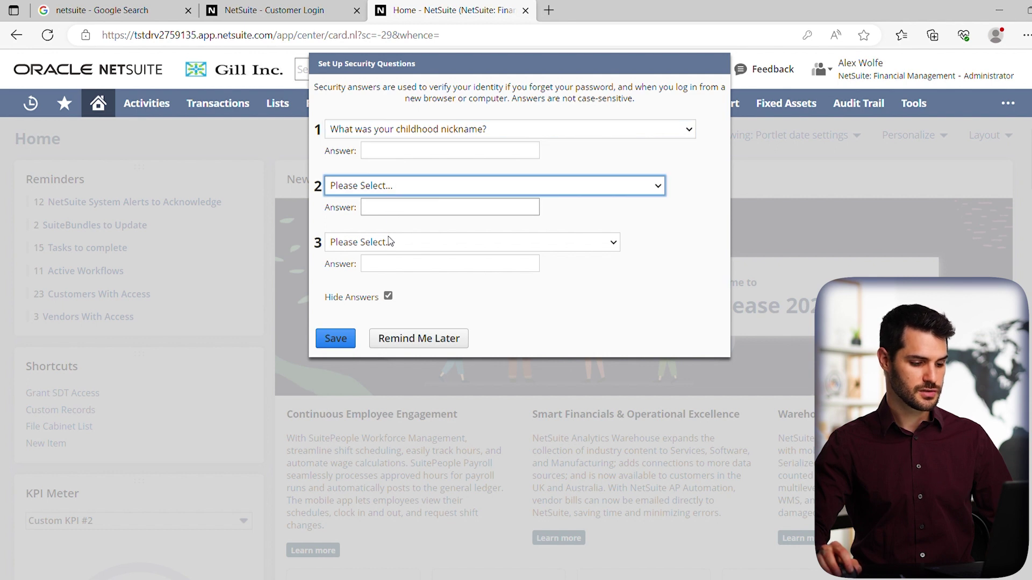
{"action": "key", "text": "Down"}
{"action": "left_click", "coordinate": [391, 240]}
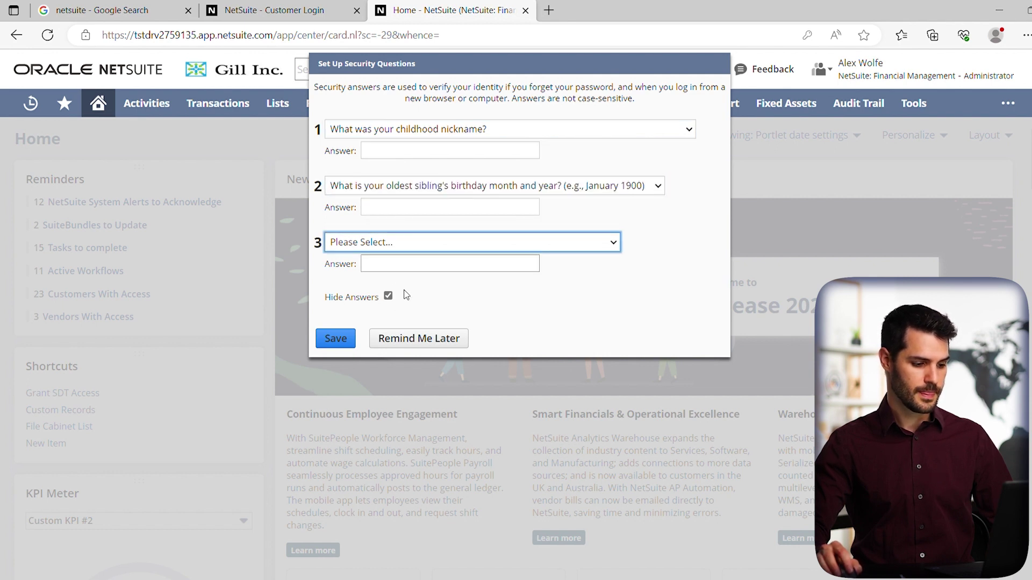
{"action": "key", "text": "Down"}
Type an answer for each of the three security questions and save them
{"action": "left_click", "coordinate": [383, 156]}
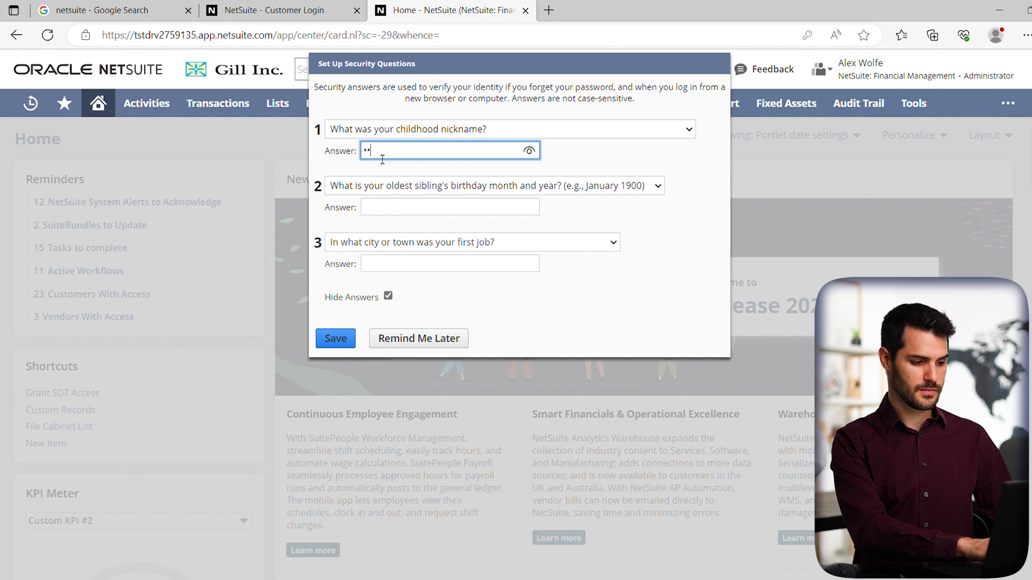
{"action": "key", "text": "Tab"}
{"action": "key", "text": "Tab"}
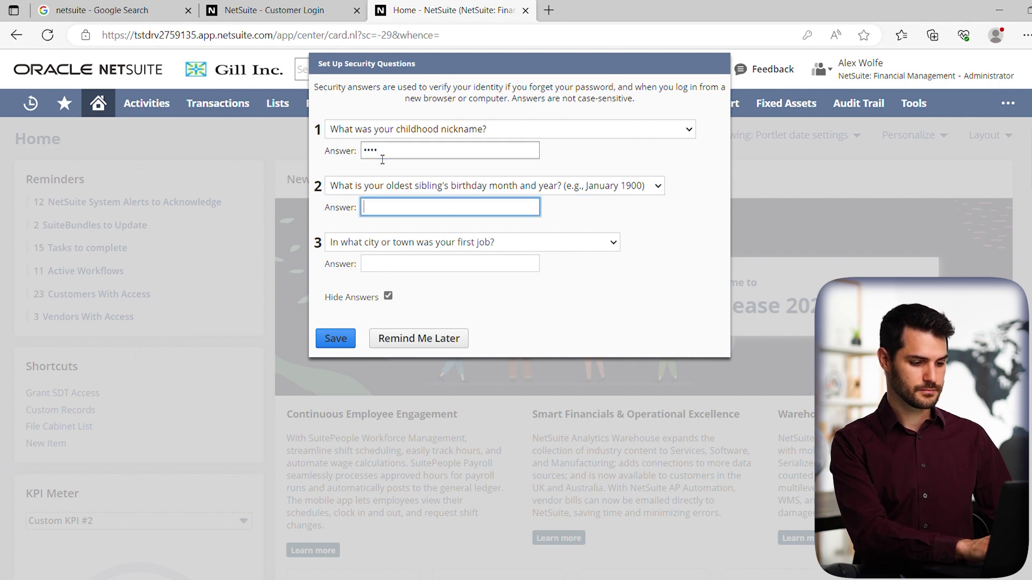
{"action": "key", "text": "Tab"}
{"action": "key", "text": "Tab"}
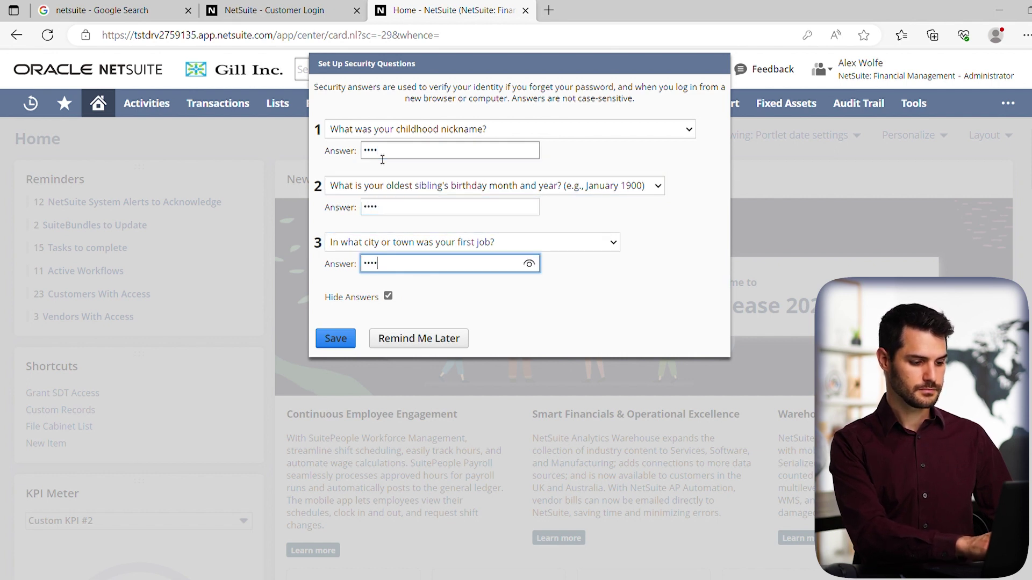
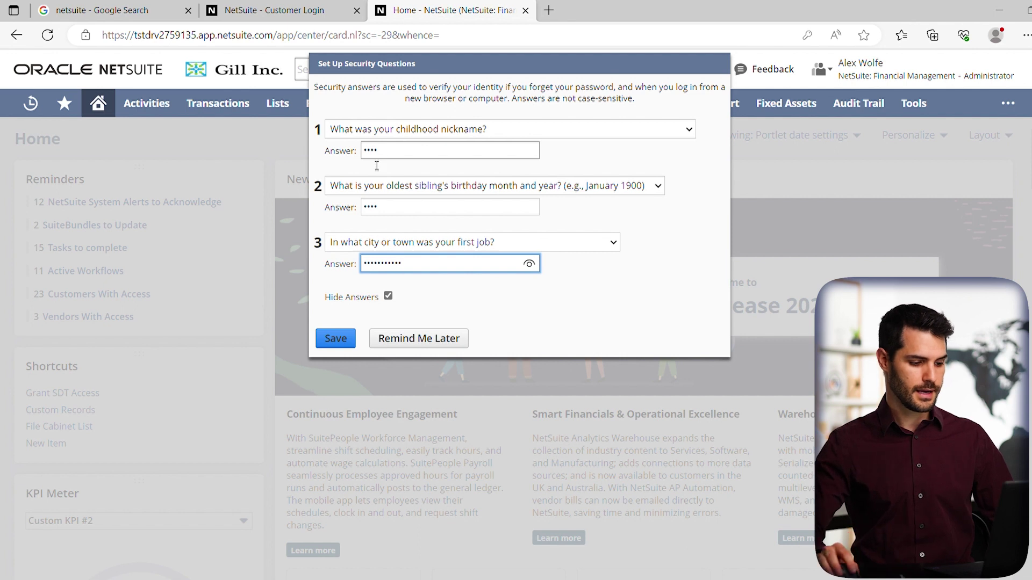
{"action": "left_click", "coordinate": [338, 340]}
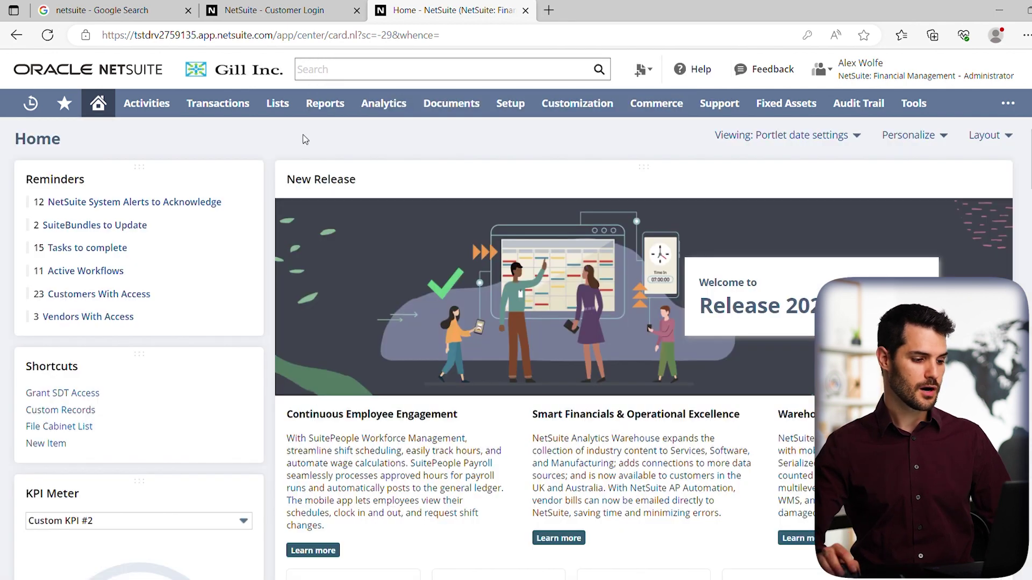